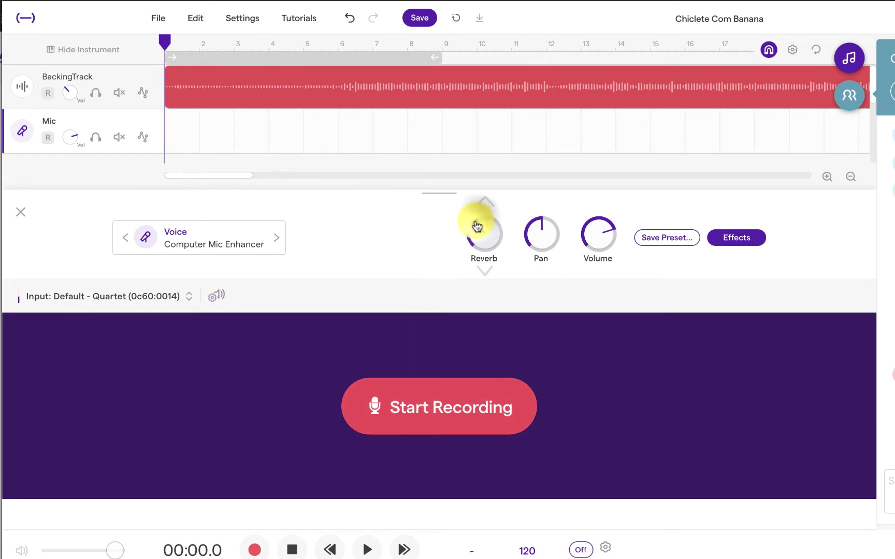
- Lower the reverb on the Mic track and arm the track for recording with headphones in use
left_click_drag(476, 226, 486, 266)
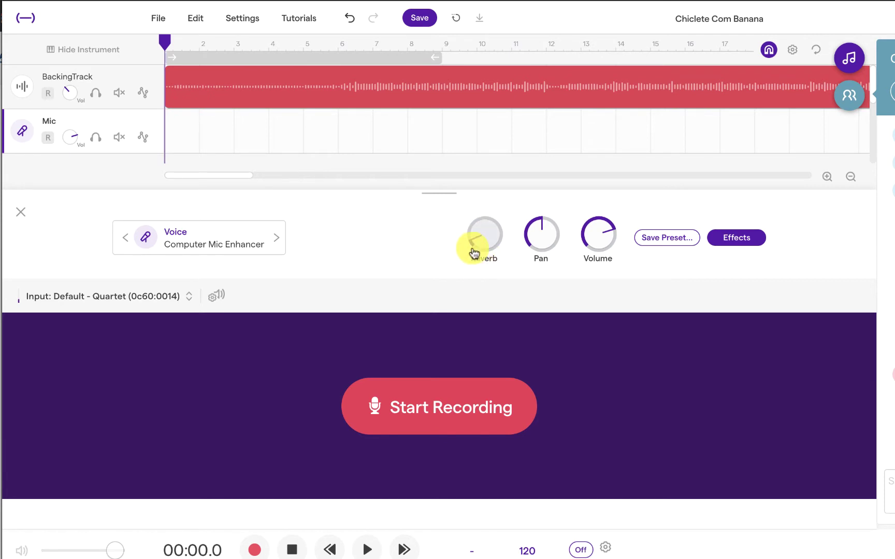
left_click_drag(472, 246, 480, 254)
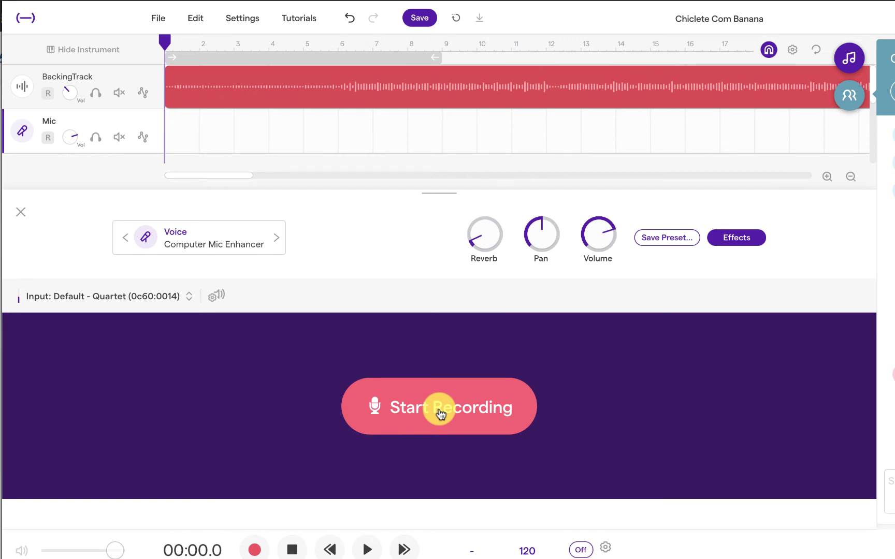
left_click(48, 139)
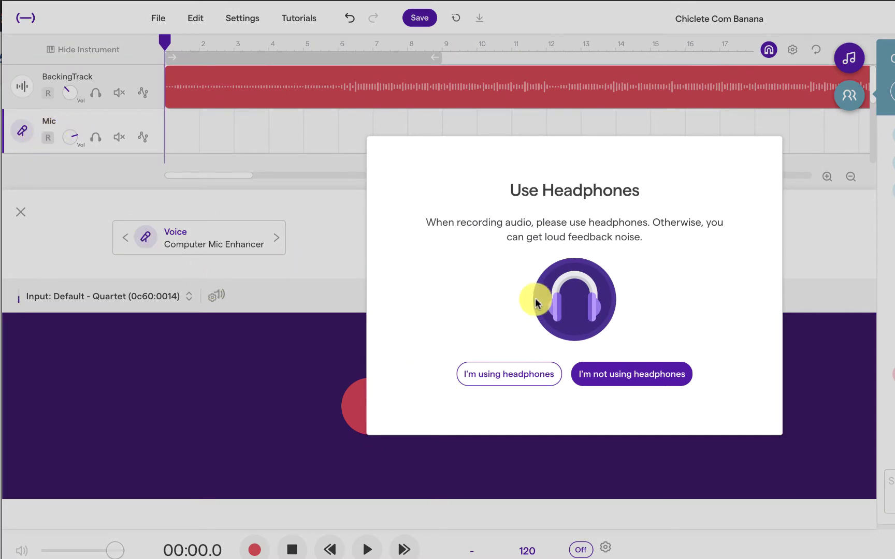
left_click(491, 375)
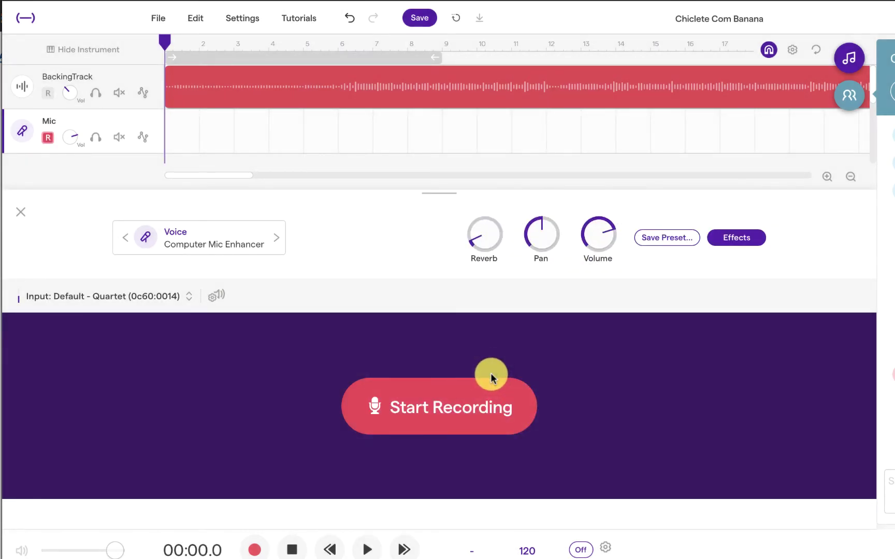
left_click(412, 416)
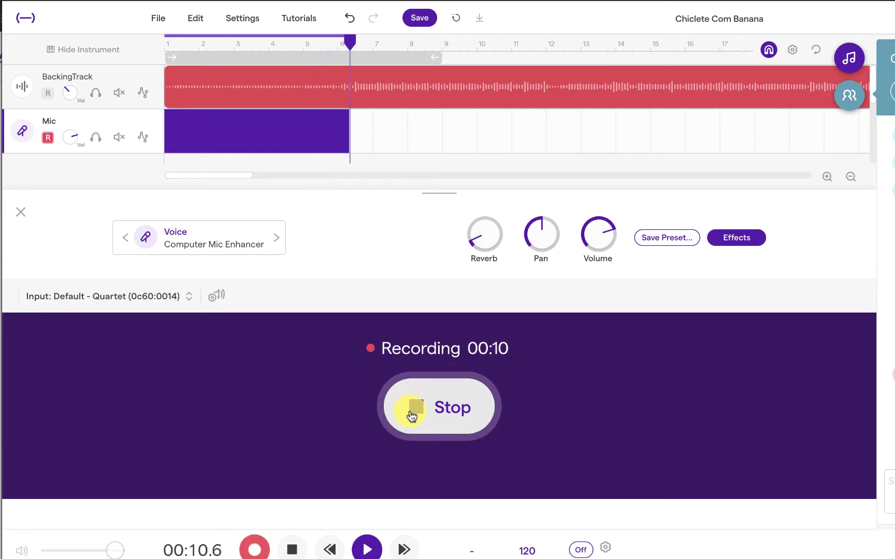
left_click(411, 416)
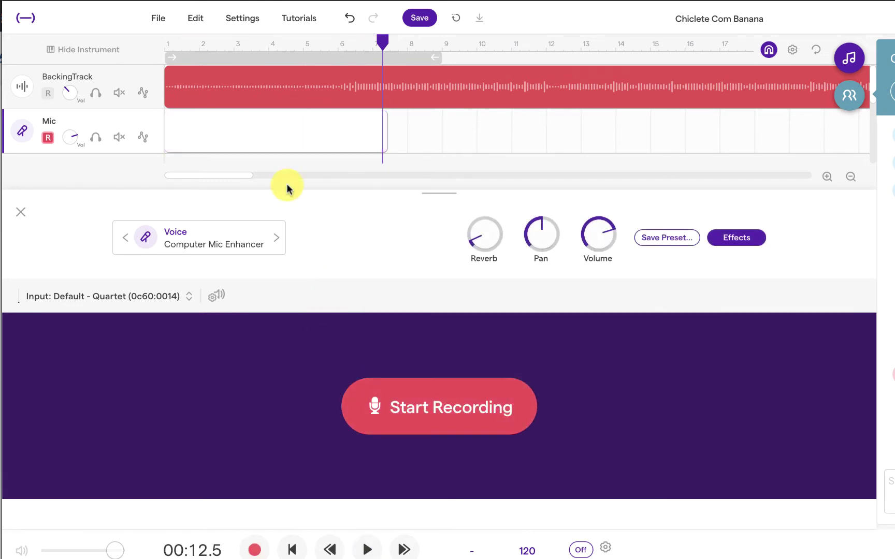
left_click(282, 128)
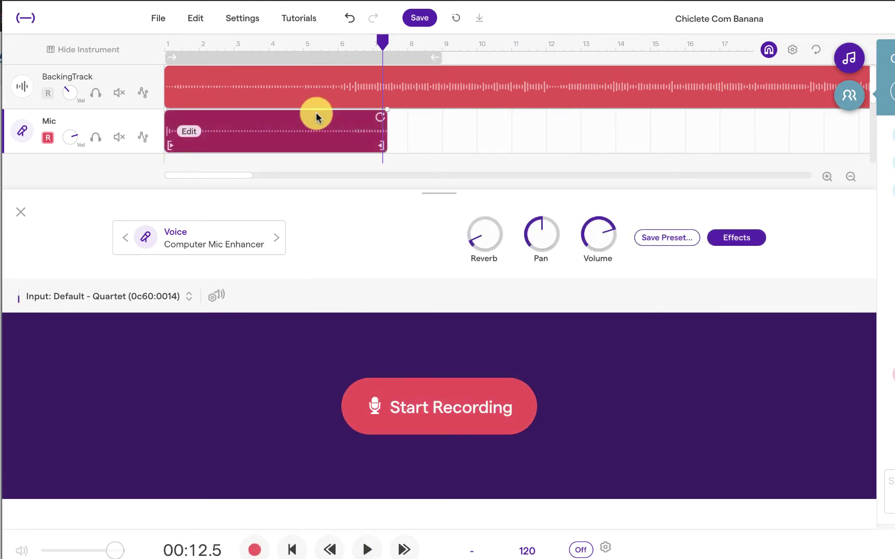
left_click(275, 130)
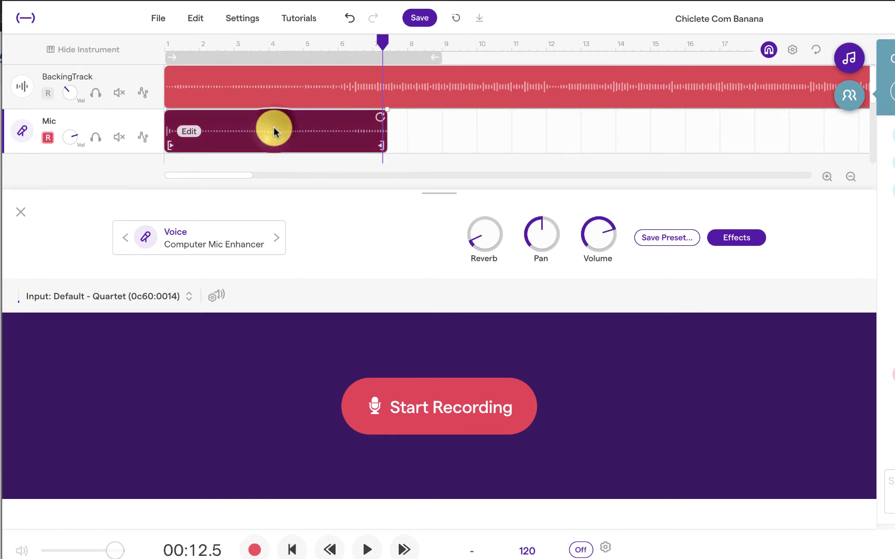
key("Delete")
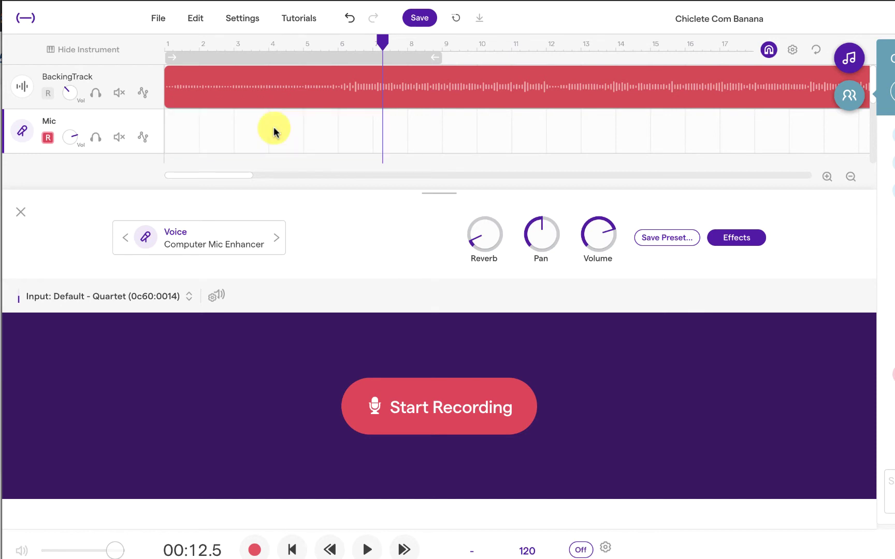
- Record a vocal take of about 16.7 seconds on the Mic track from the start of the song
left_click_drag(380, 42, 165, 38)
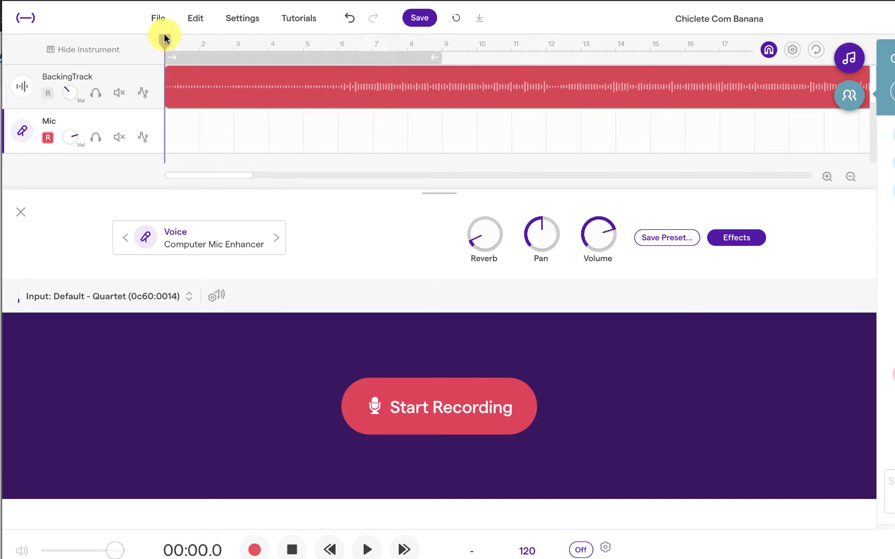
left_click(47, 136)
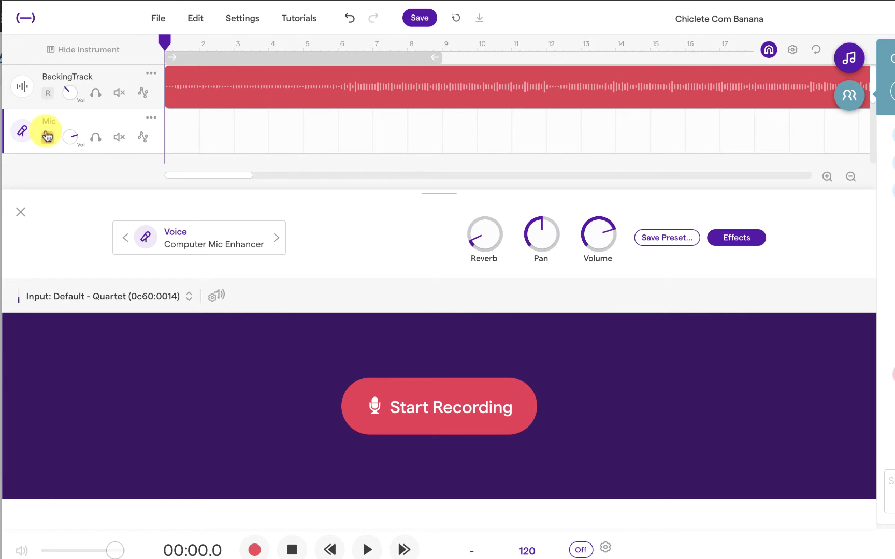
left_click(390, 409)
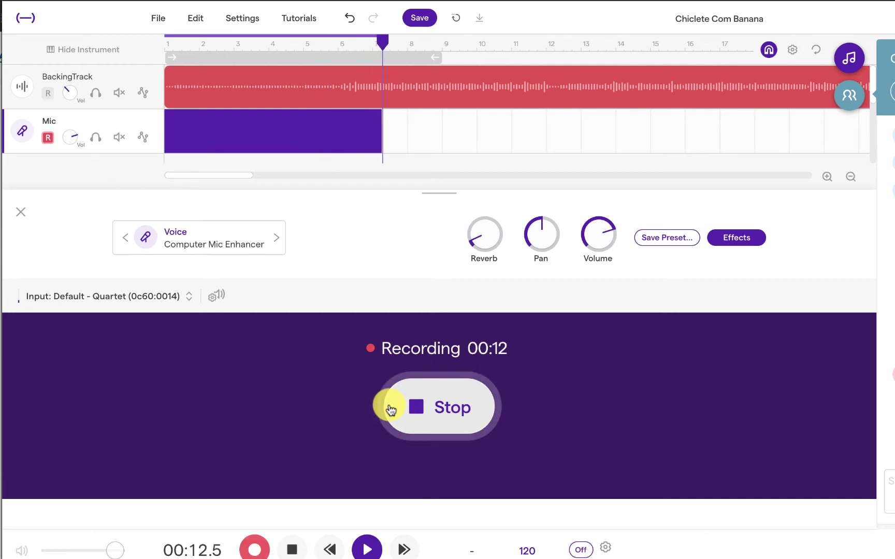
left_click(423, 419)
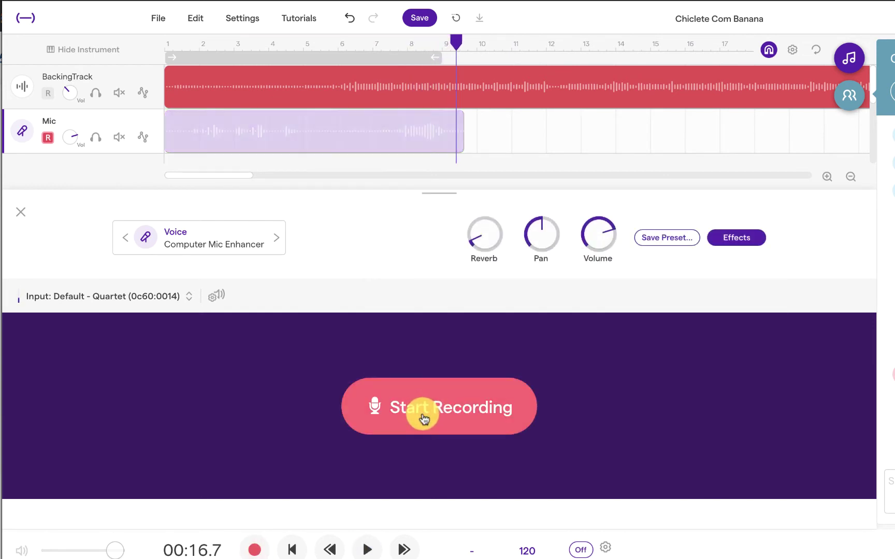
- Disarm the Mic track holding the new vocal take and save the project
mouse_move(334, 147)
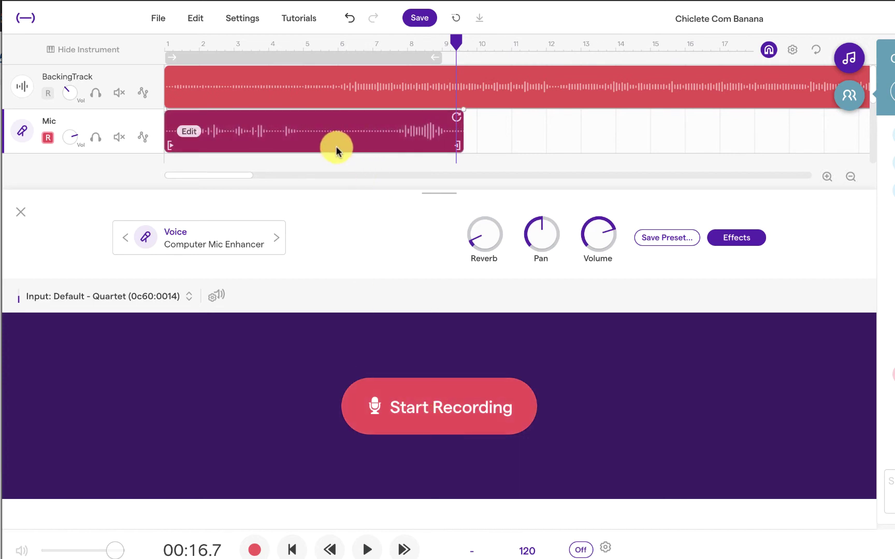
left_click(240, 123)
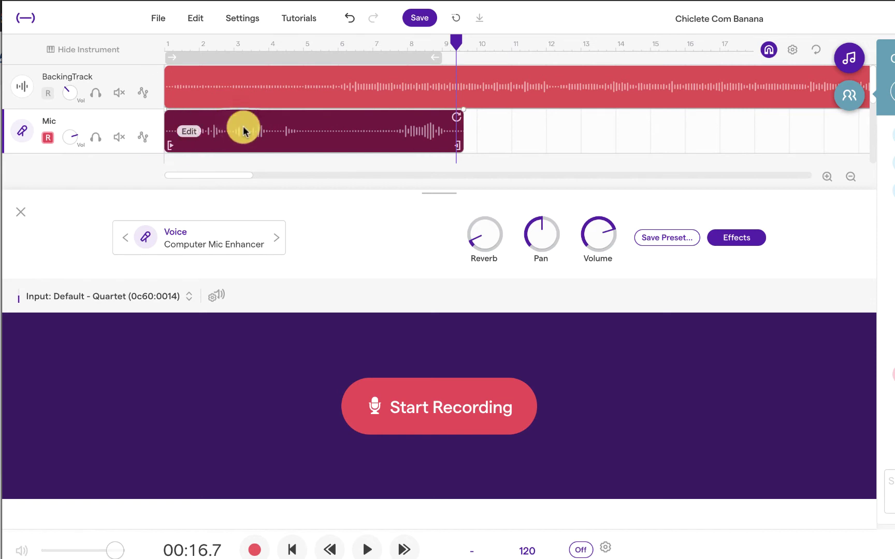
left_click(49, 139)
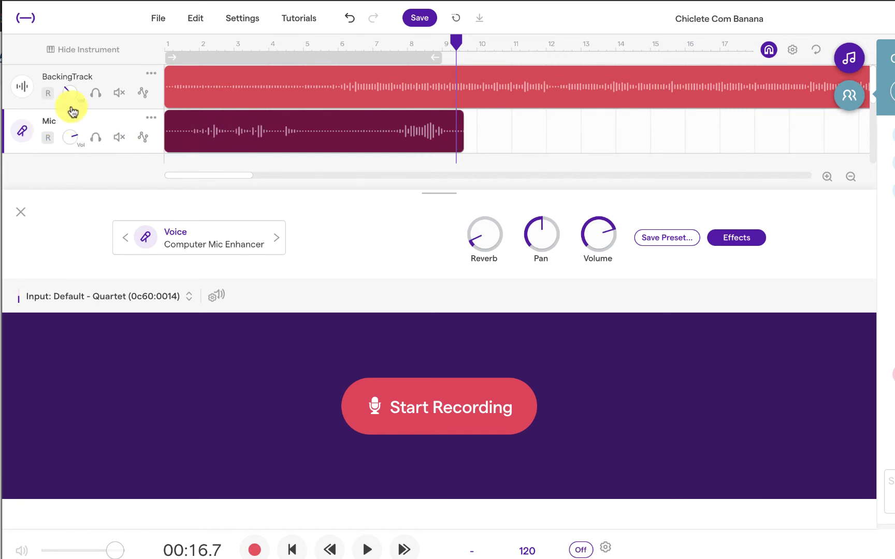
left_click(422, 18)
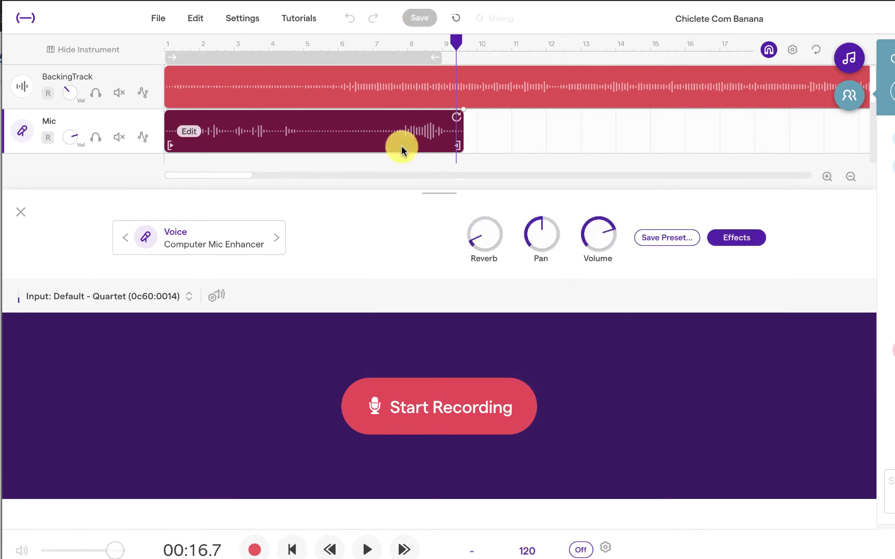
- Rename the recorded Mic track with the singer's first name in the possessive followed by "Fun", and hide its instrument settings
left_click(150, 121)
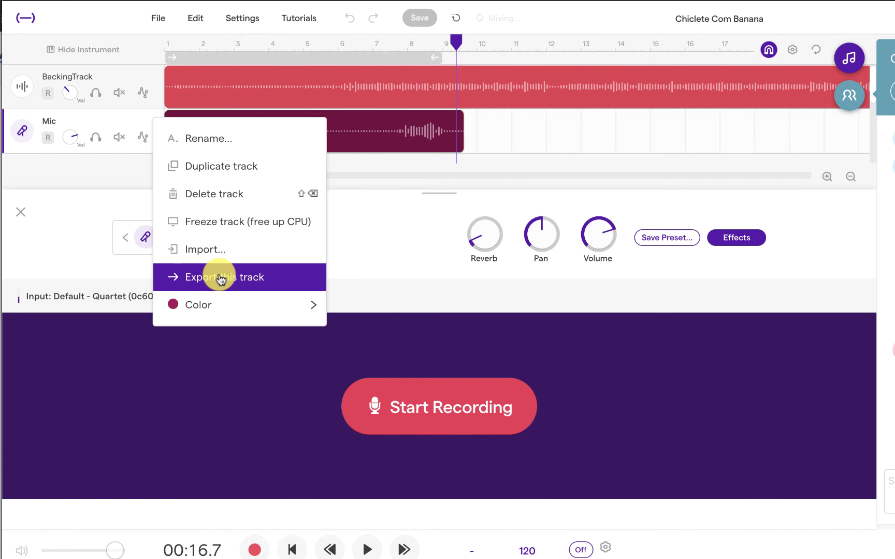
left_click(214, 141)
type("David's Fun")
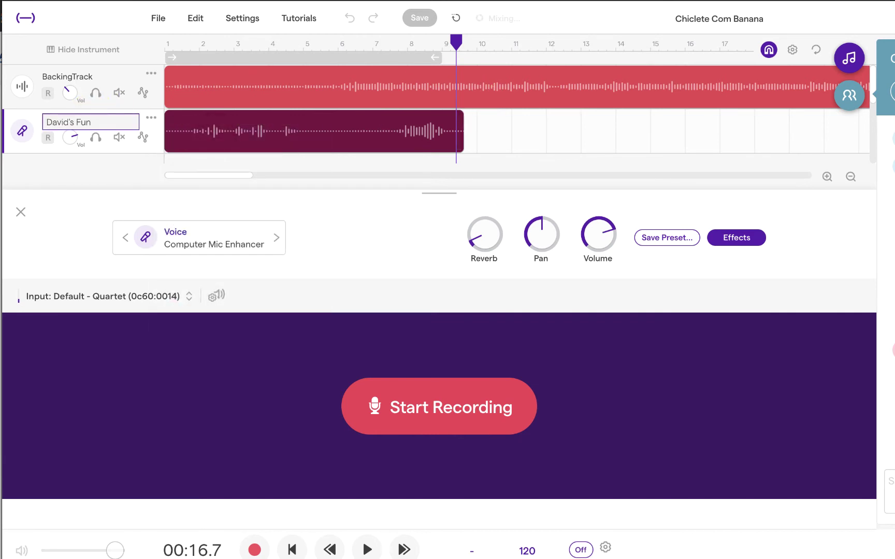
key("Return")
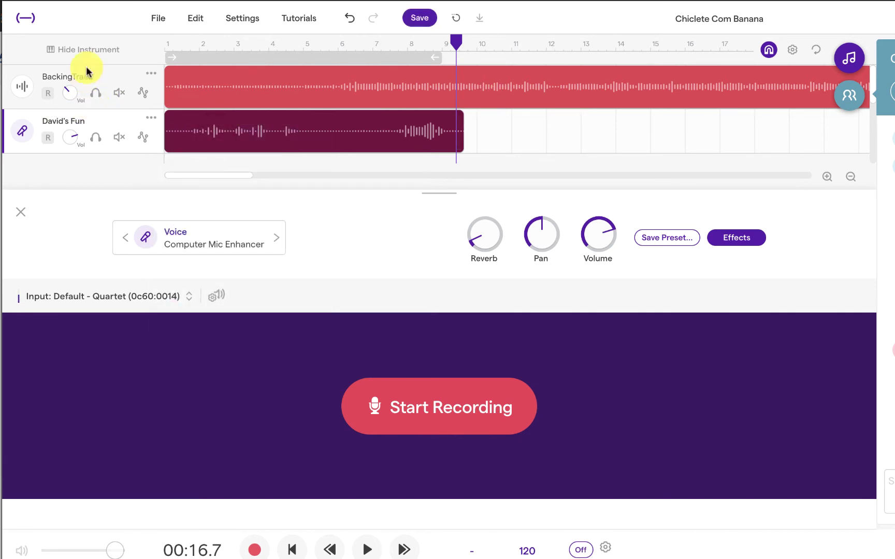
left_click(20, 212)
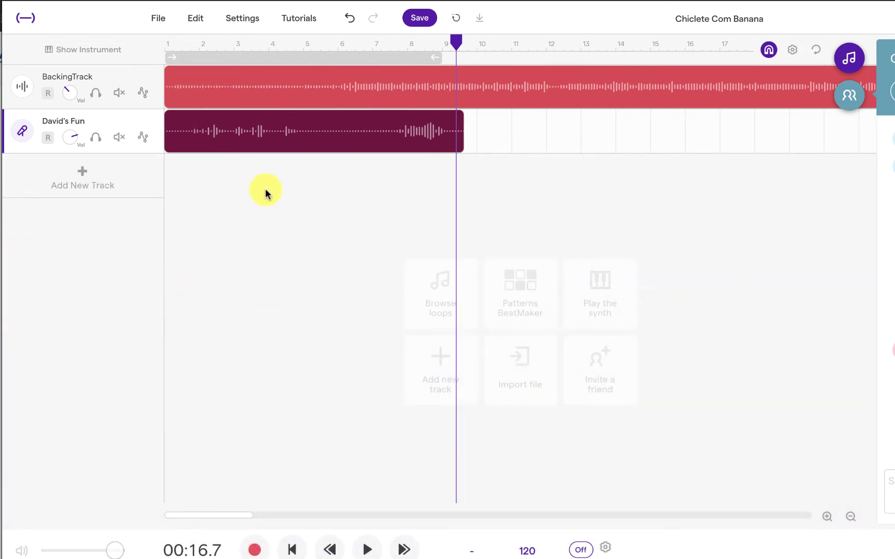
- Mute the first vocal track and add a second Voice & microphones track with reduced reverb
left_click(119, 137)
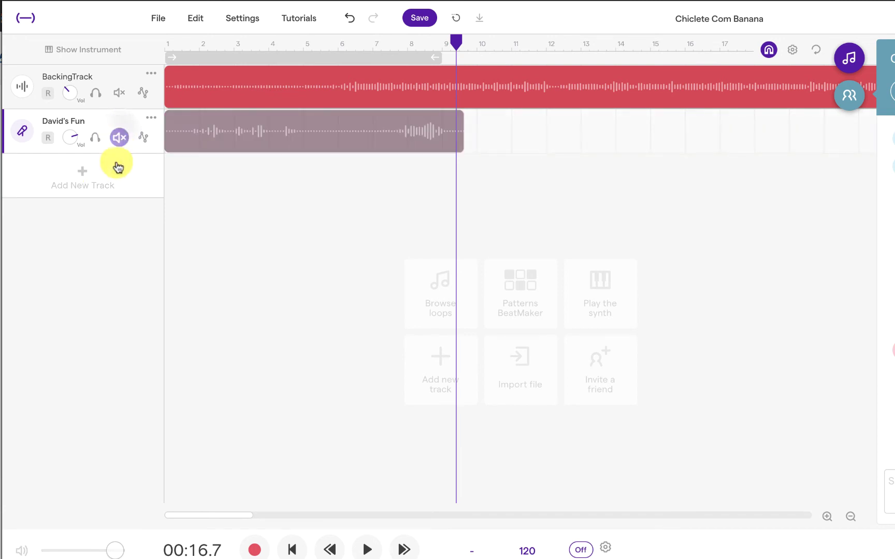
left_click(82, 173)
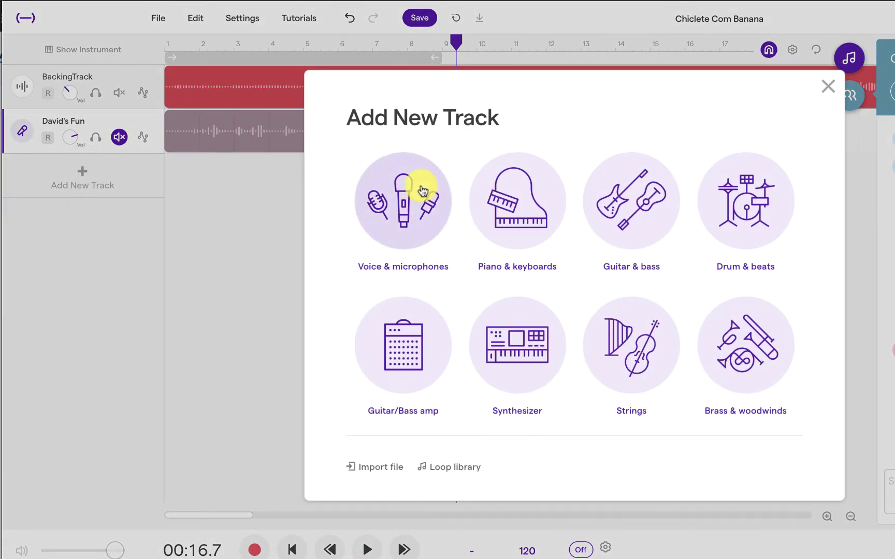
left_click(417, 193)
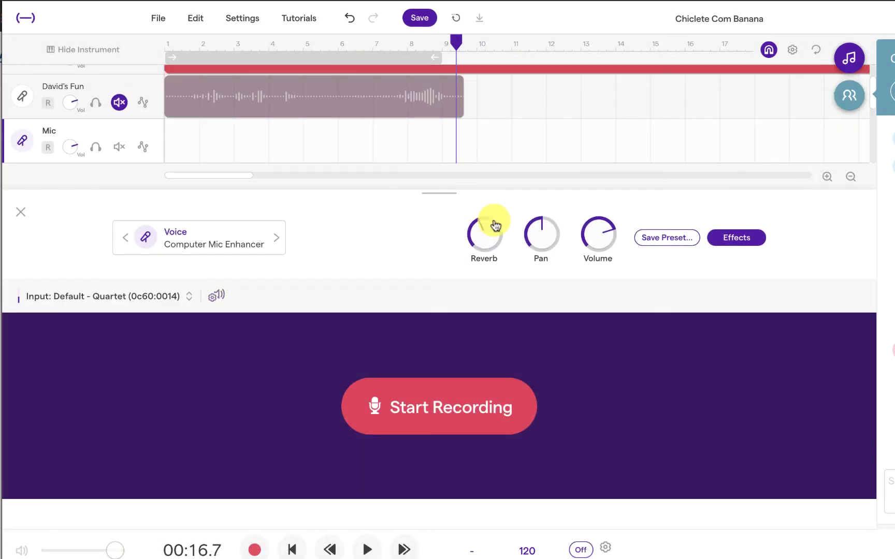
left_click_drag(478, 224, 496, 295)
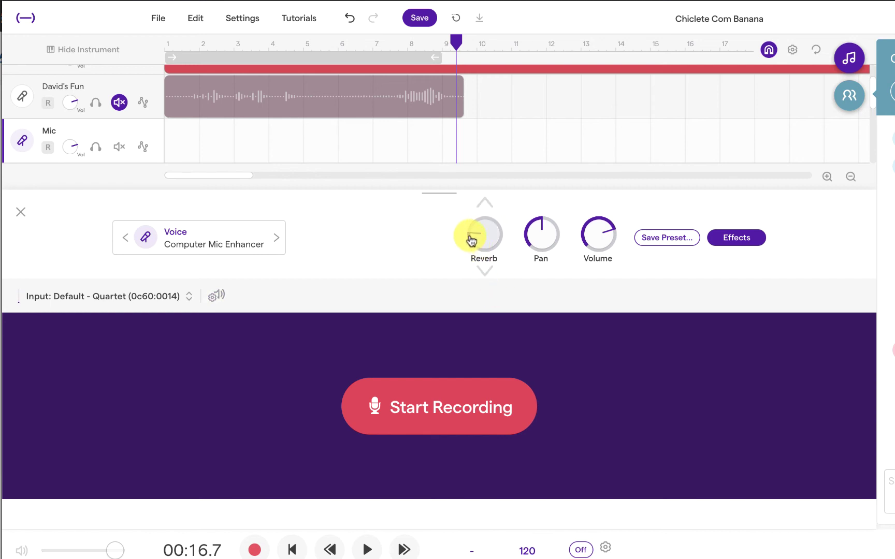
left_click(447, 396)
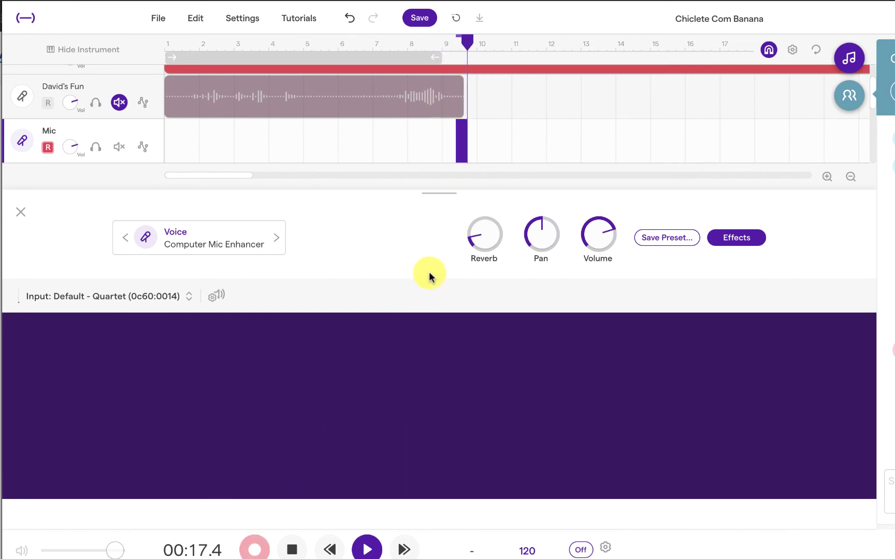
key("space")
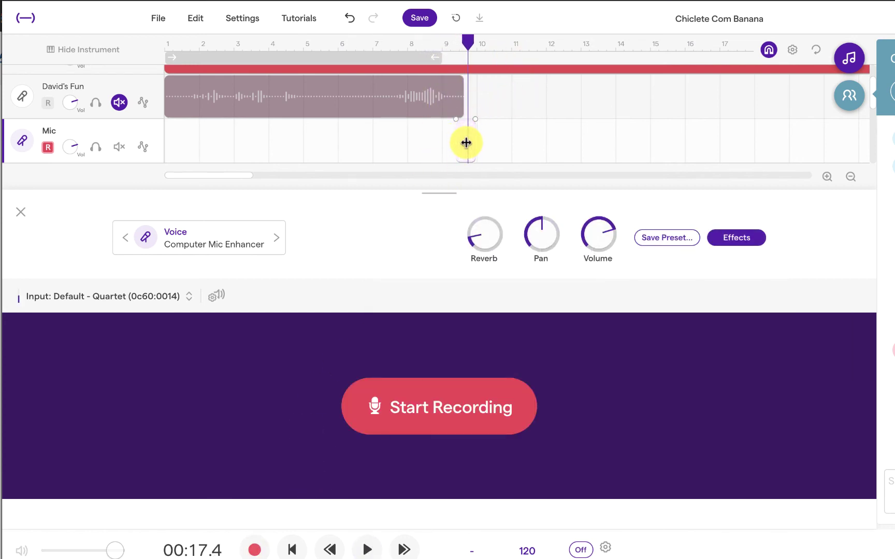
left_click(466, 142)
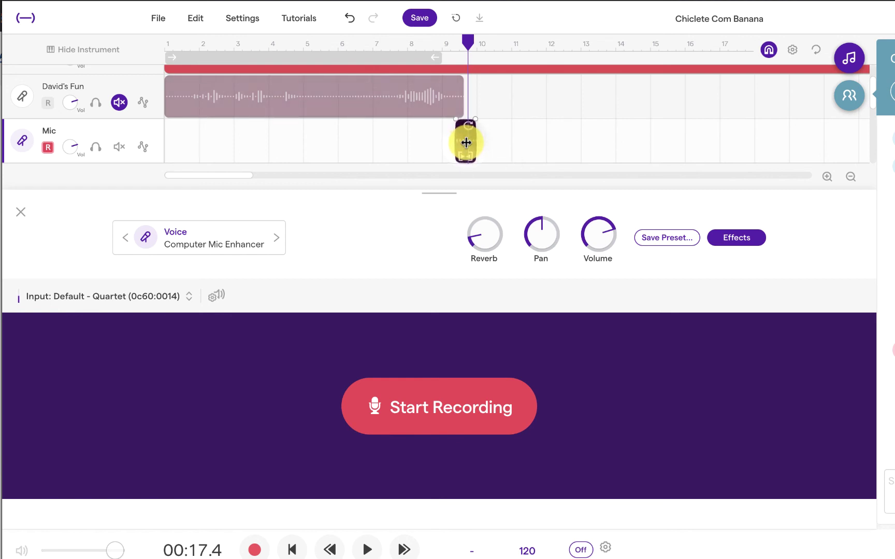
key("Delete")
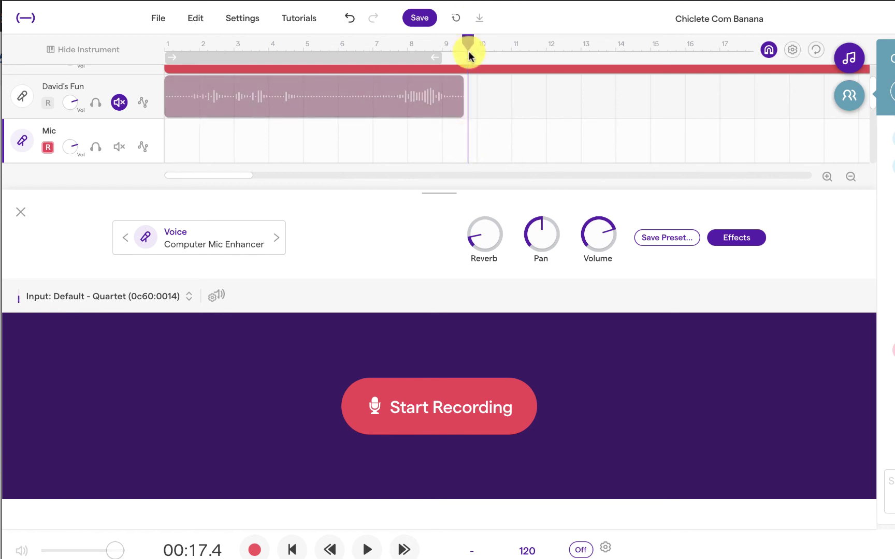
- Record a second vocal take of about 15.4 seconds on the new Mic track from the start of the song
left_click_drag(470, 42, 168, 66)
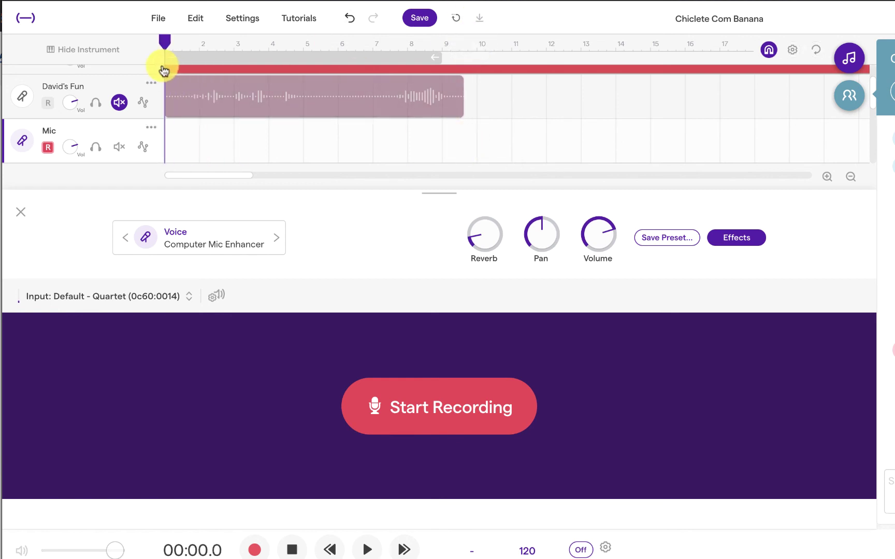
left_click(425, 405)
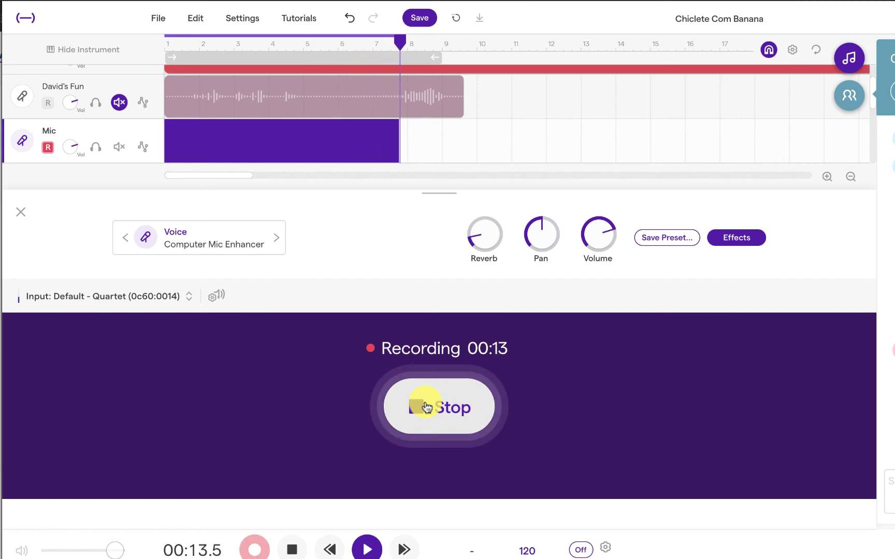
left_click(426, 407)
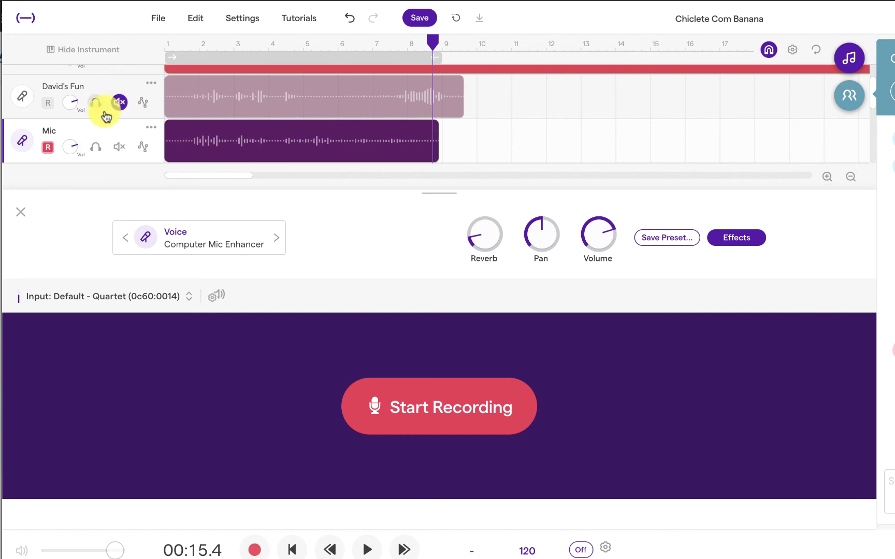
- Unmute the first vocal track and play both vocal takes with the backing track from the start
left_click(119, 102)
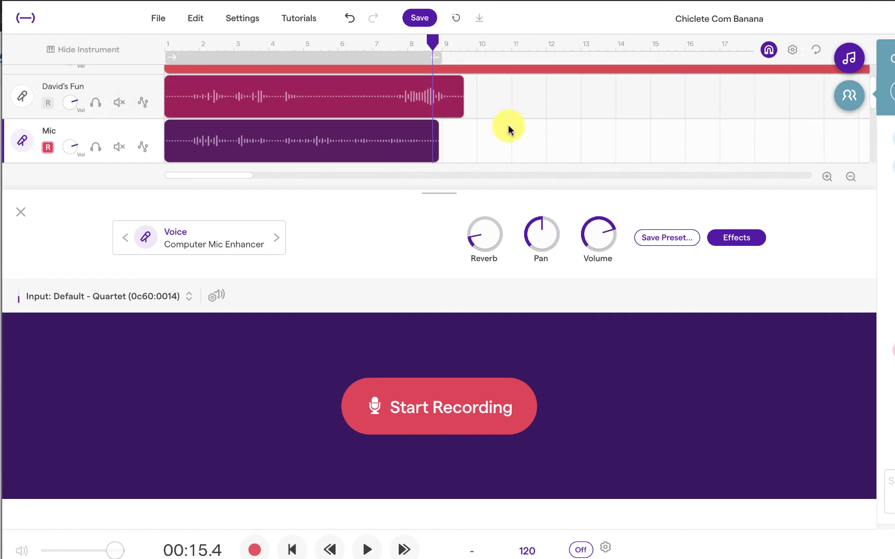
scroll(509, 130, "up", 2)
left_click_drag(432, 44, 157, 41)
key("space")
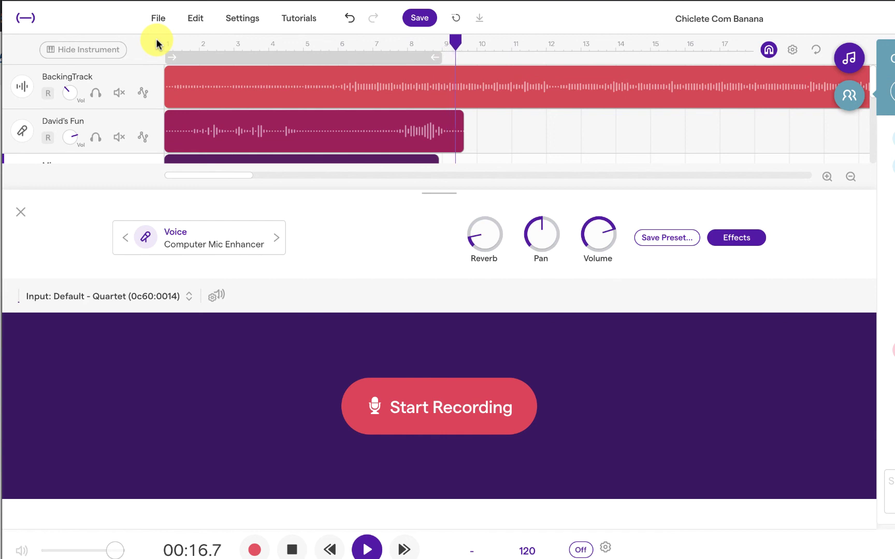
key("space")
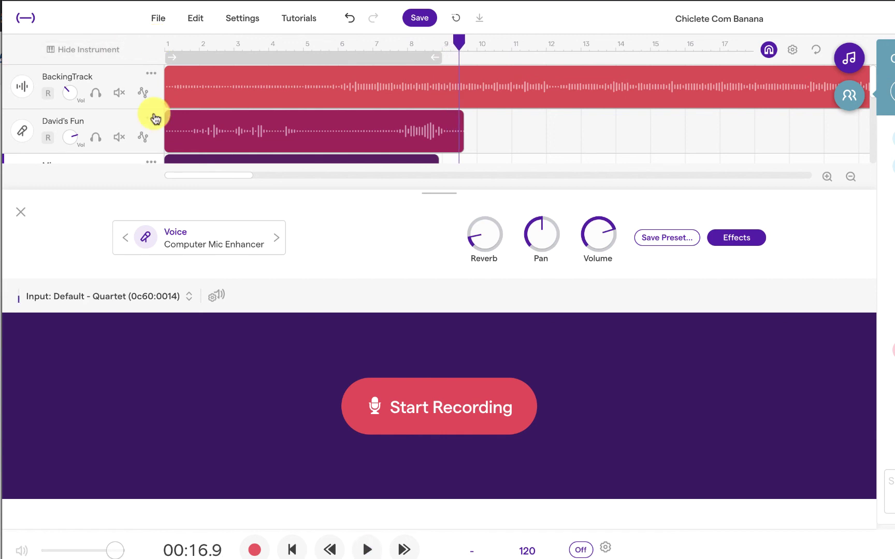
- Delete the recorded vocal clips from the first vocal track and the Mic track, and save the project
left_click(268, 127)
key("Delete")
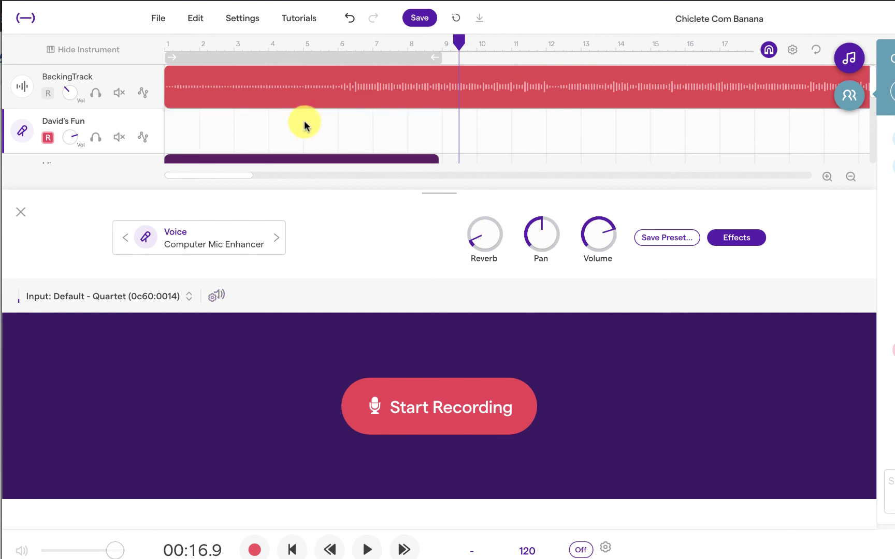
scroll(311, 124, "down", 1)
left_click(227, 151)
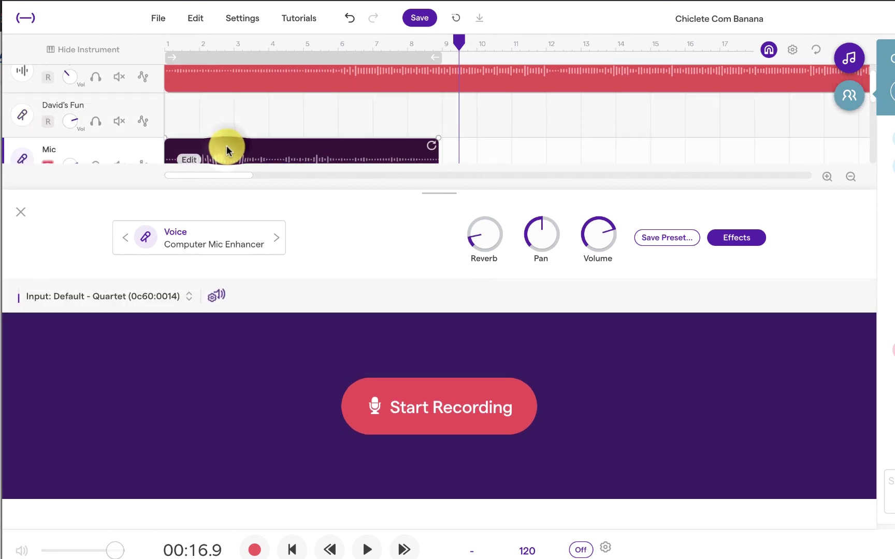
key("Delete")
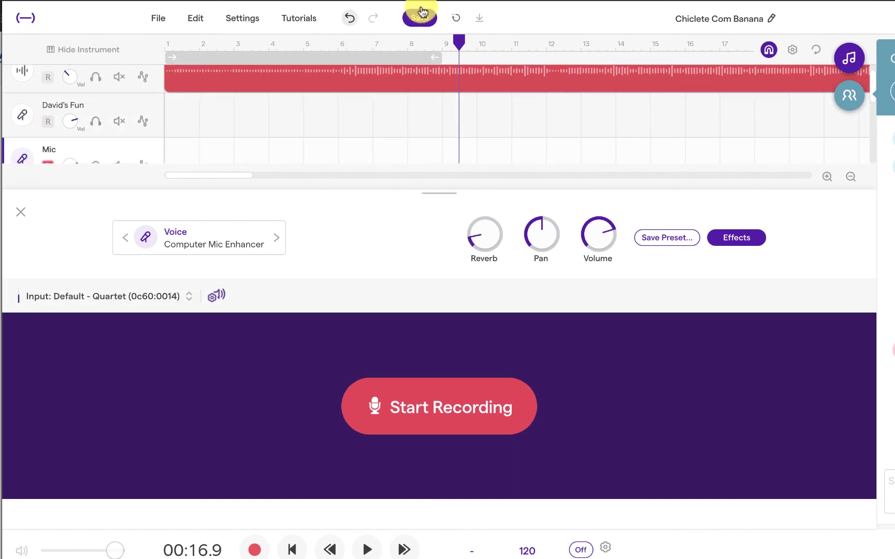
left_click(421, 15)
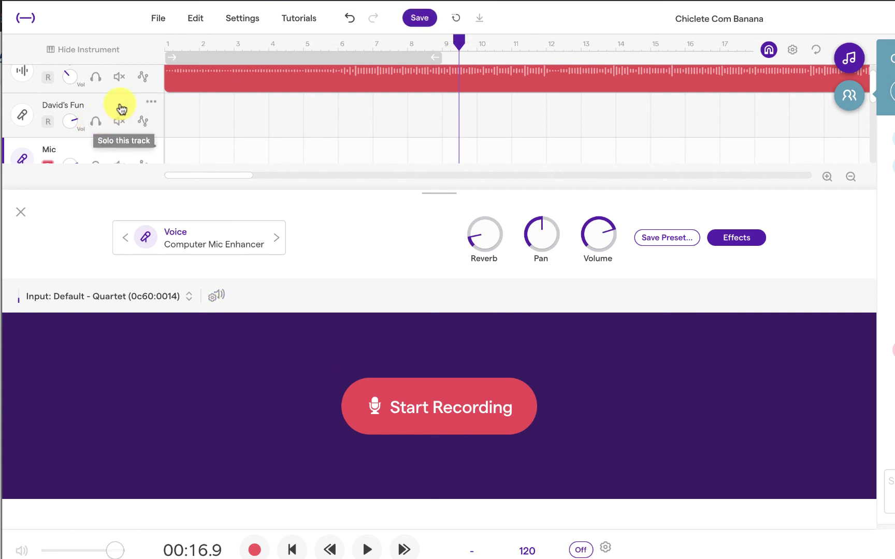
- Delete both empty vocal tracks, leaving only BackingTrack, and save the project again
left_click(148, 103)
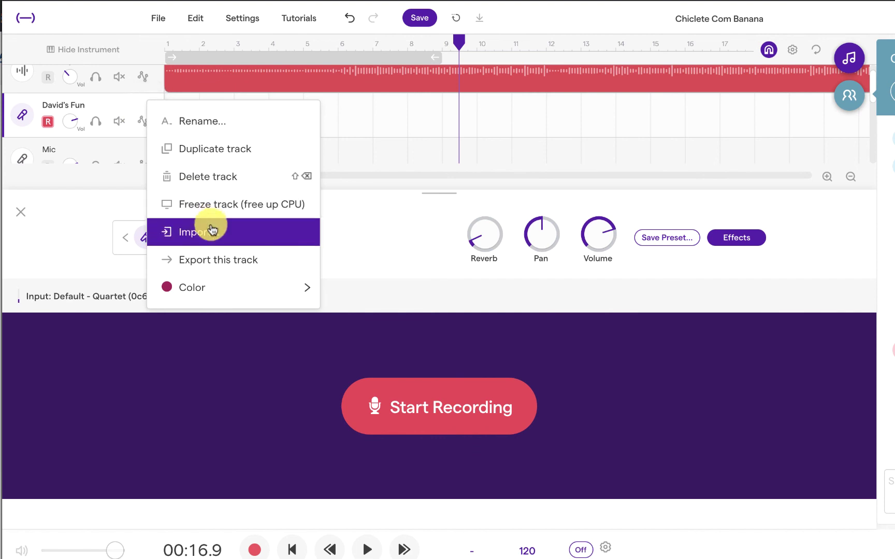
left_click(224, 177)
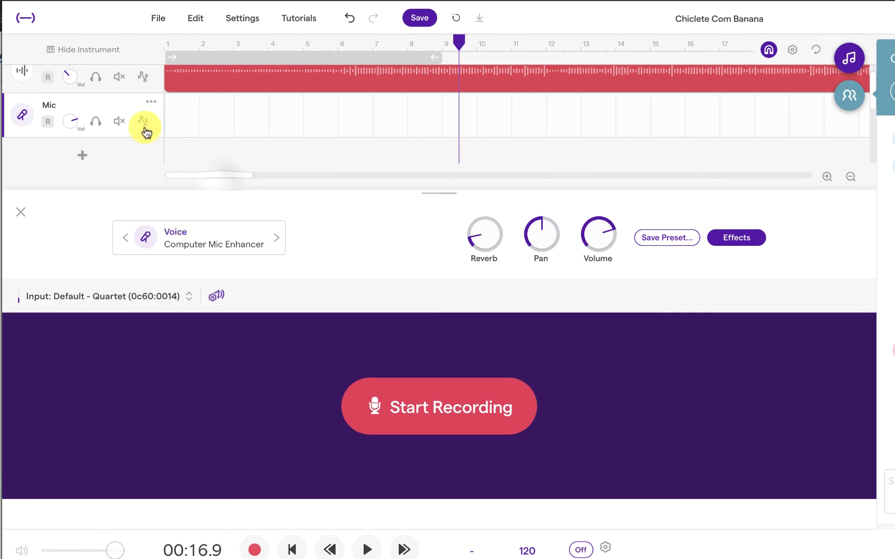
left_click(152, 104)
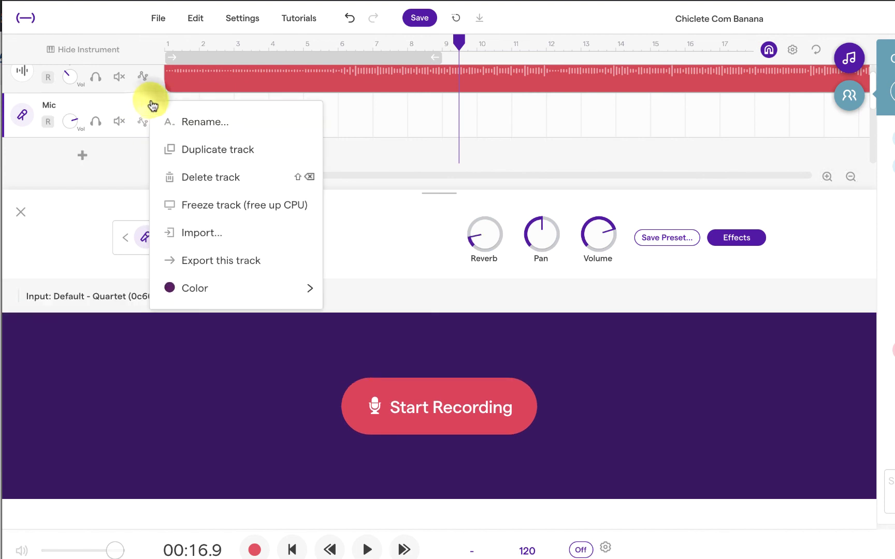
left_click(204, 177)
left_click(418, 22)
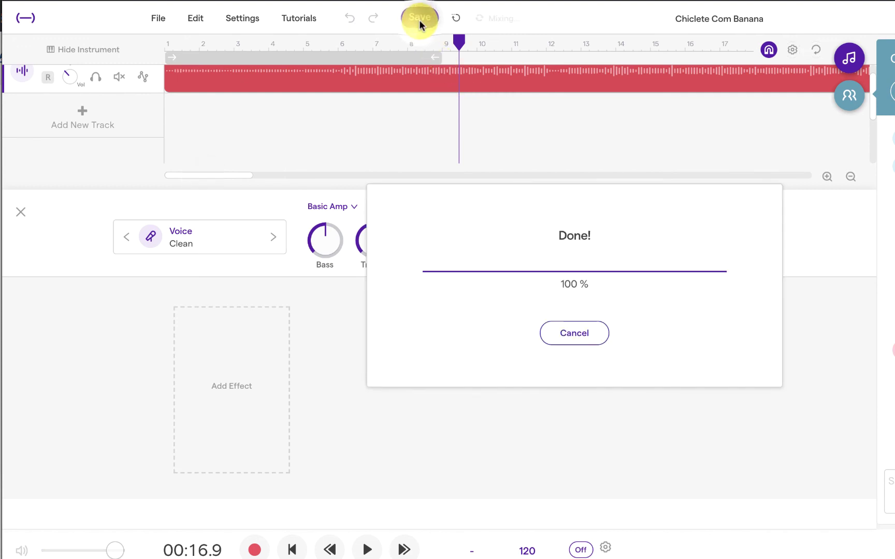